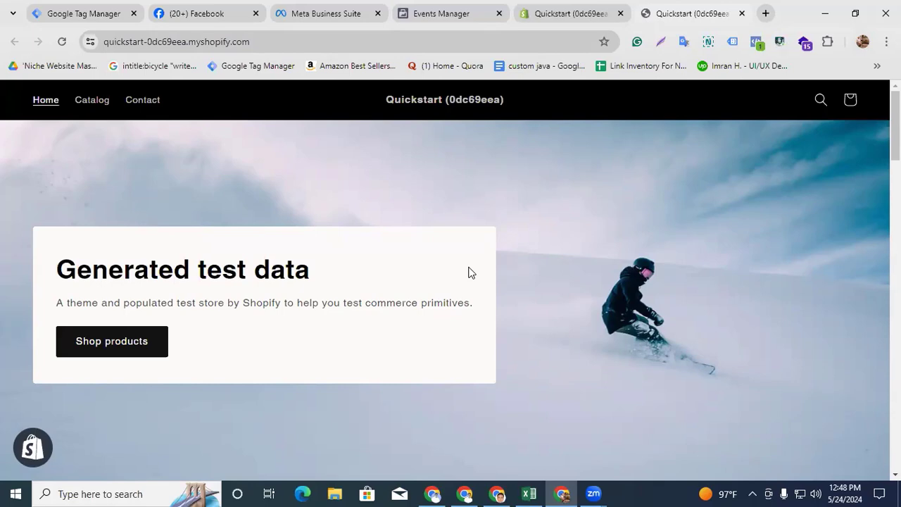
Browse the storefront's featured snowboards, then switch to the Shopify admin tab.
scroll(472, 272, "down", 10)
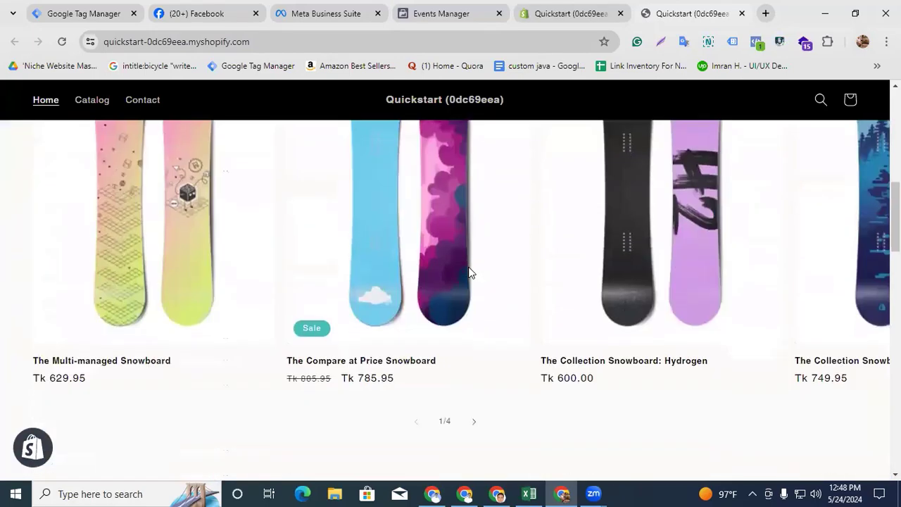
scroll(472, 273, "down", 2)
scroll(471, 272, "up", 13)
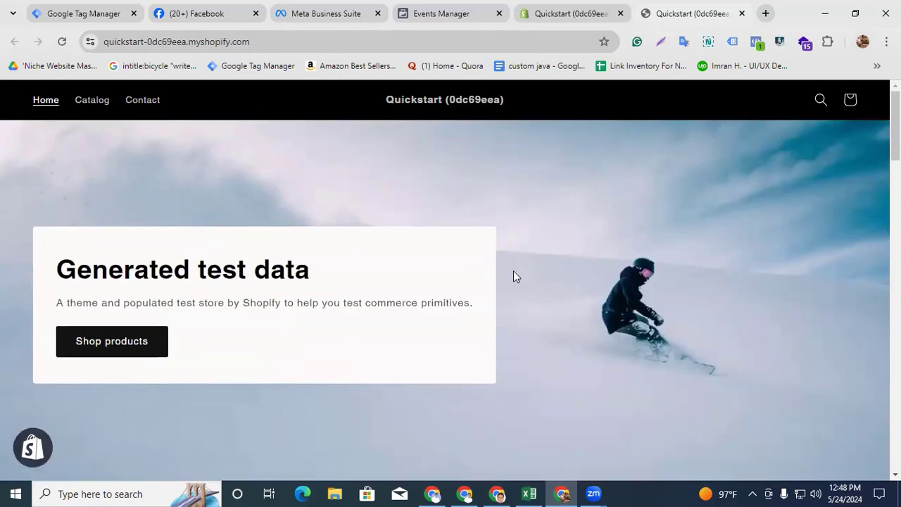
left_click(563, 16)
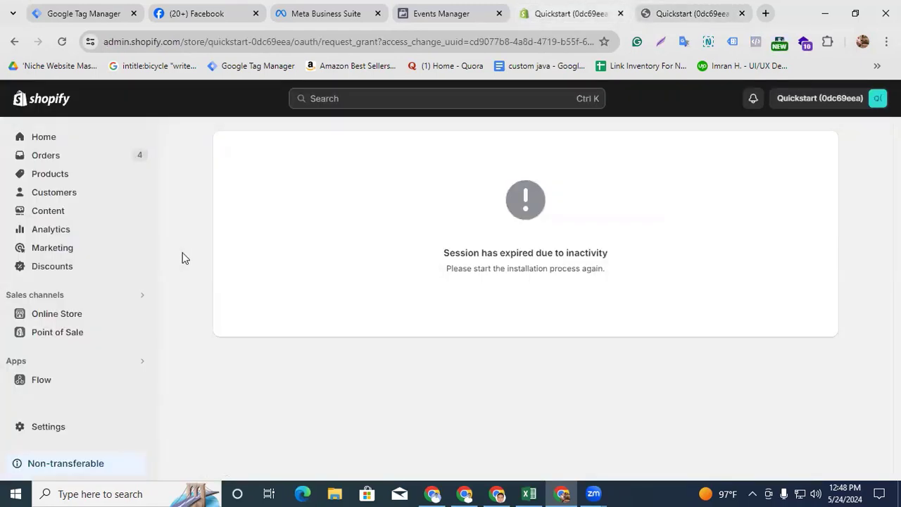
Search the store's apps for 'facebook' and open the Facebook & Instagram listing.
left_click(142, 363)
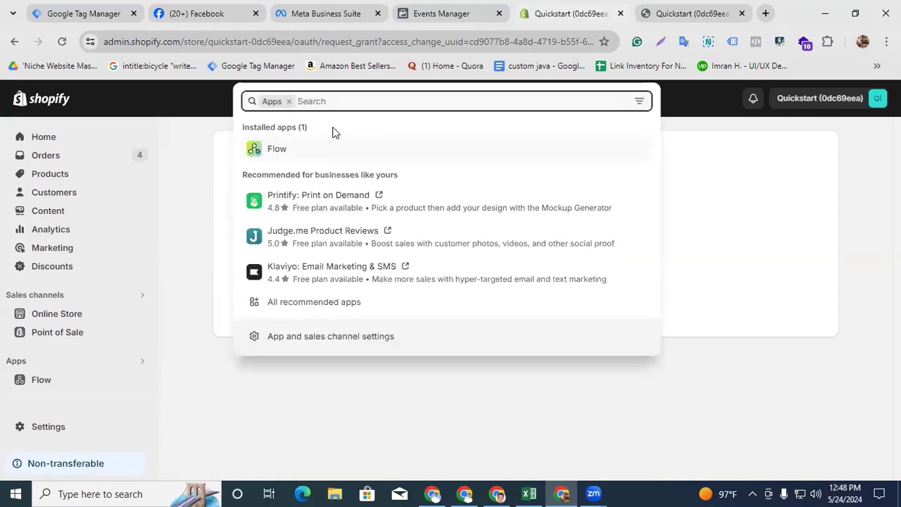
type("facebook")
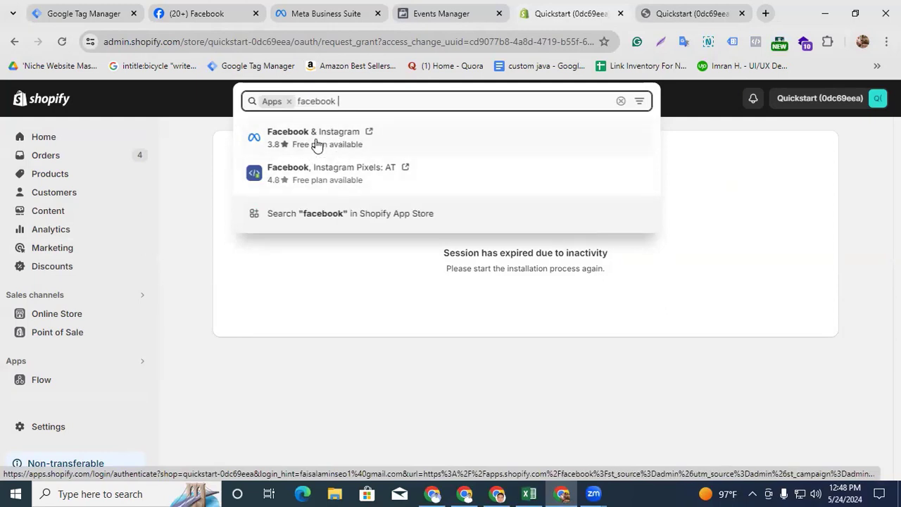
left_click(315, 144)
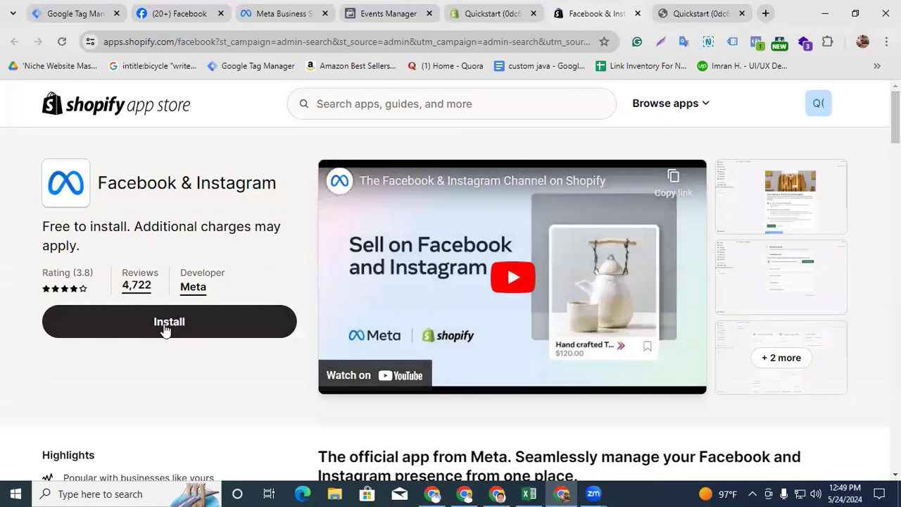
Install the Facebook & Instagram app, approve its permissions, and begin the ads setup.
left_click(164, 329)
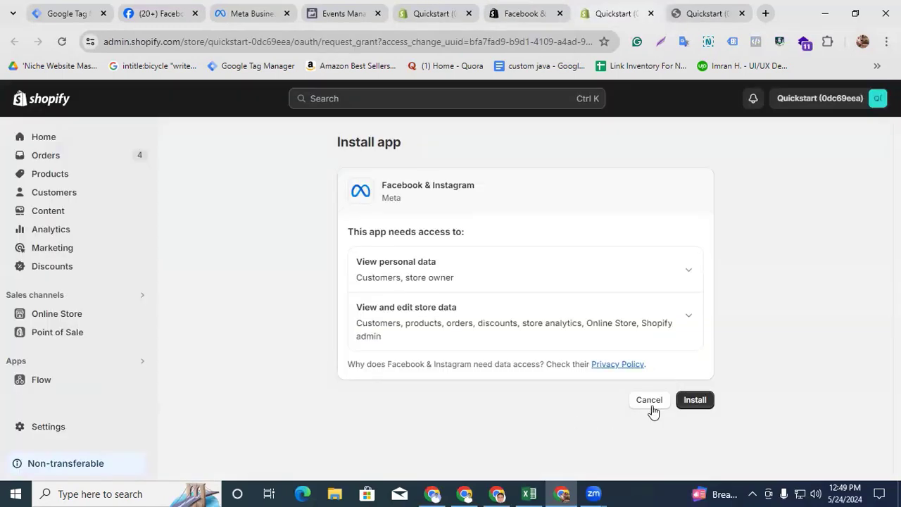
left_click(704, 401)
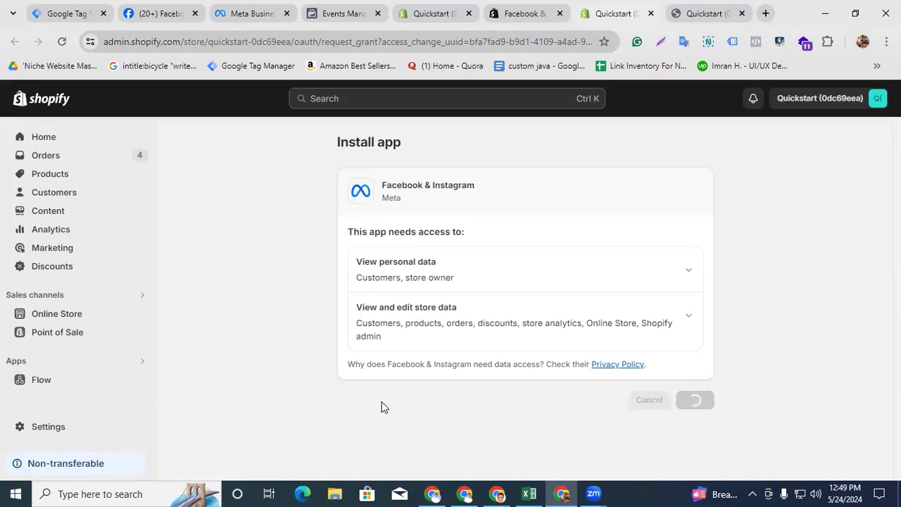
left_click(247, 345)
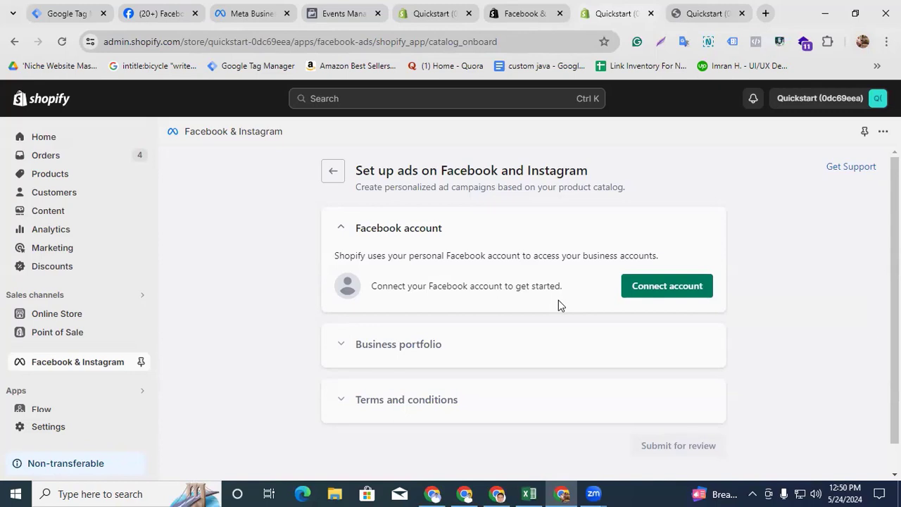
Review the shopify dataset's events in Events Manager, then go back to the Shopify setup page.
left_click(342, 13)
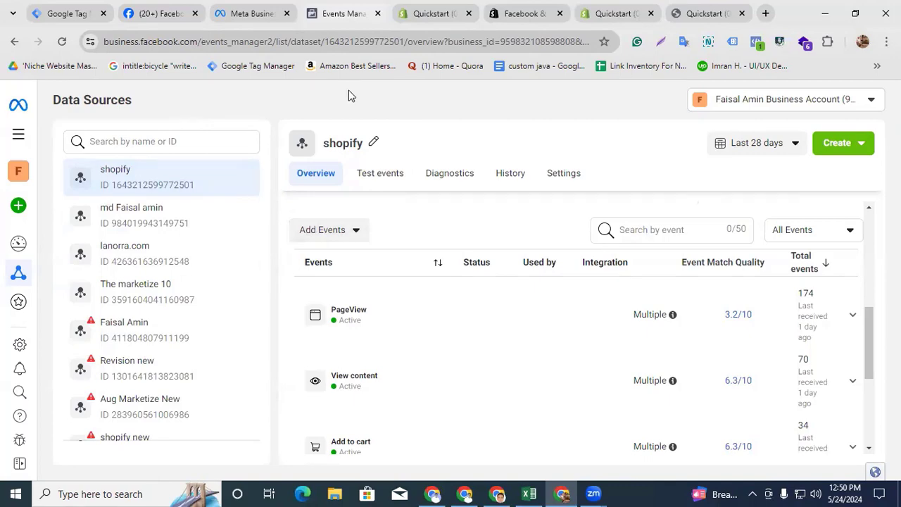
mouse_move(121, 173)
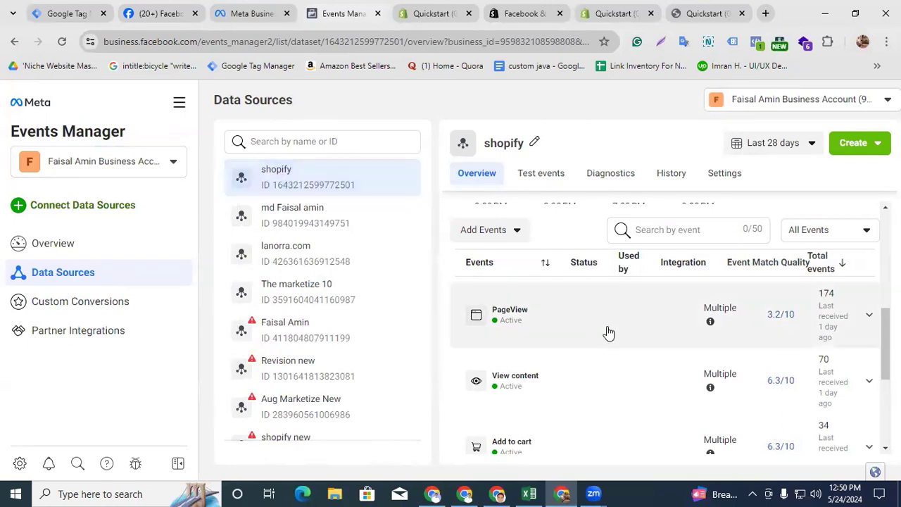
scroll(588, 370, "down", 3)
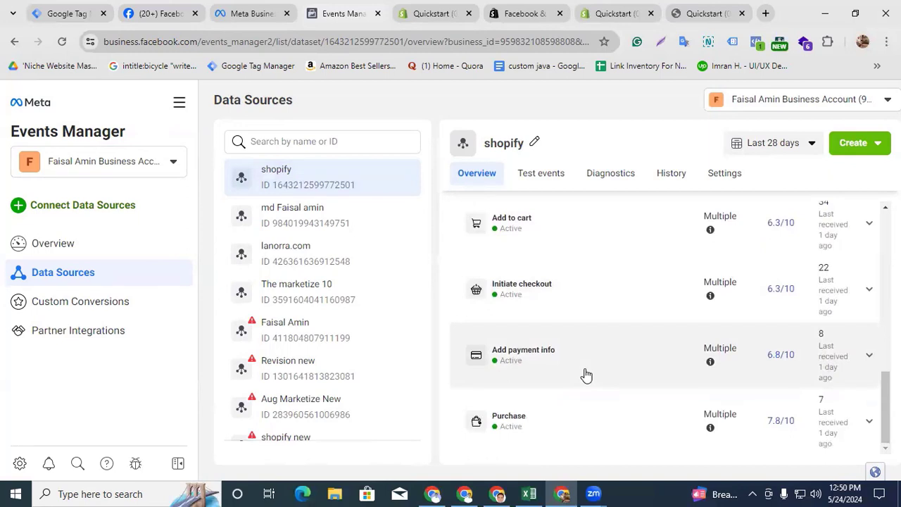
scroll(586, 375, "up", 5)
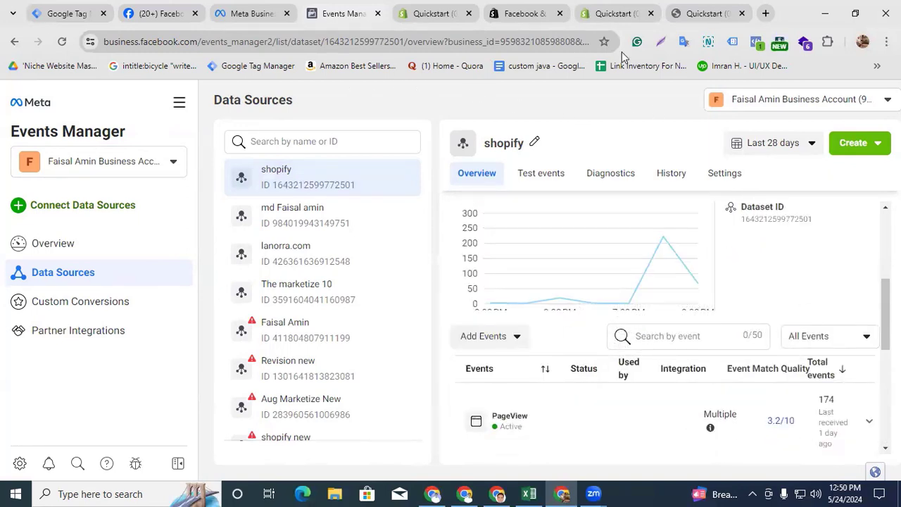
left_click(604, 16)
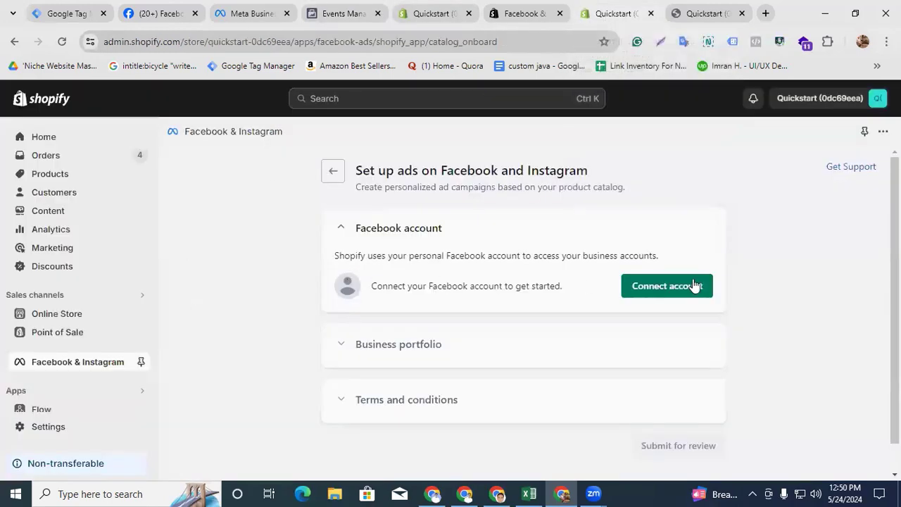
Connect the Facebook account with the existing login and bring up the business portfolio list.
left_click(651, 288)
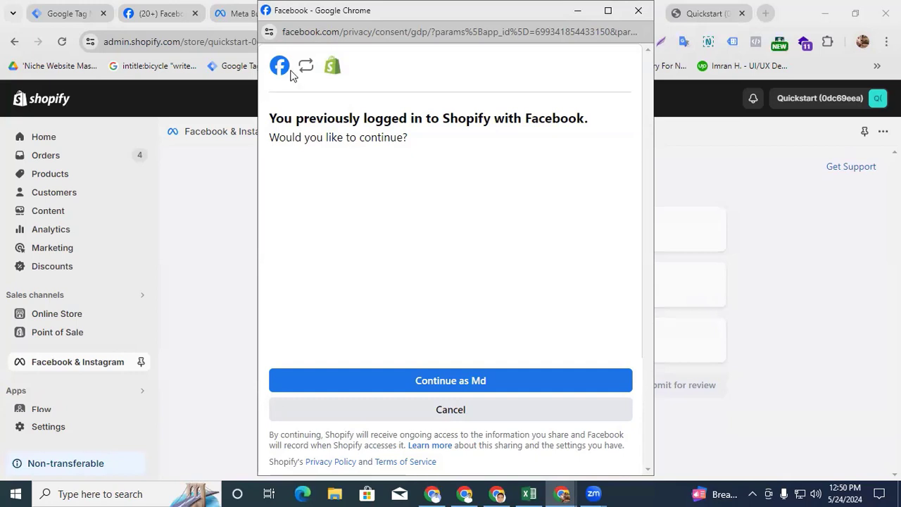
left_click(439, 385)
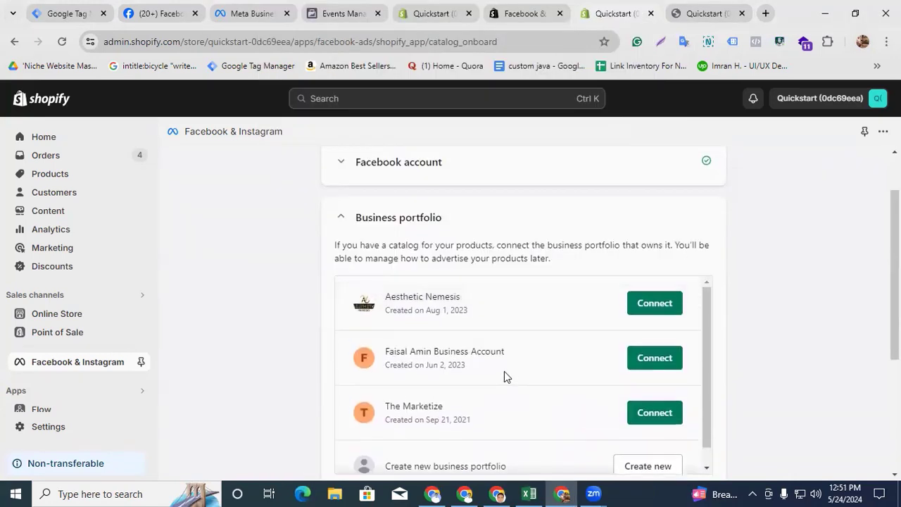
scroll(505, 356, "down", 1)
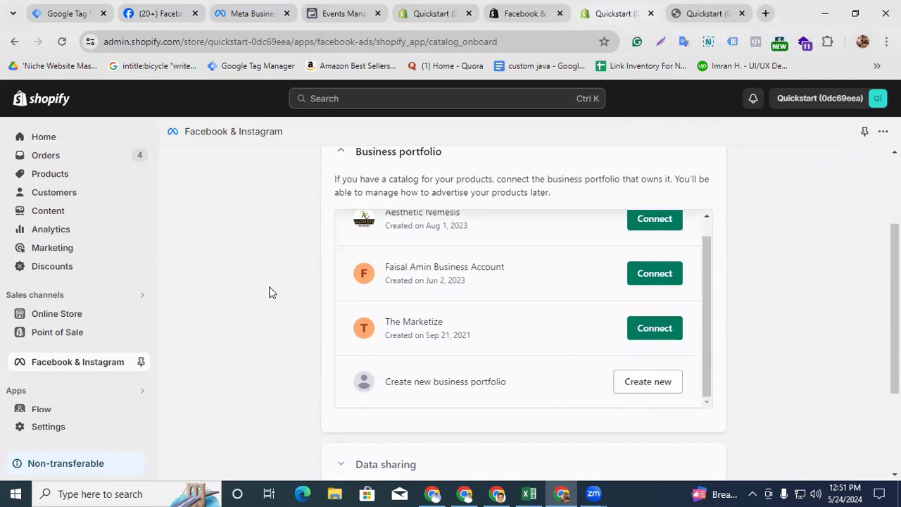
mouse_move(385, 266)
left_mouse_down()
mouse_move(509, 268)
mouse_move(387, 268)
left_mouse_up()
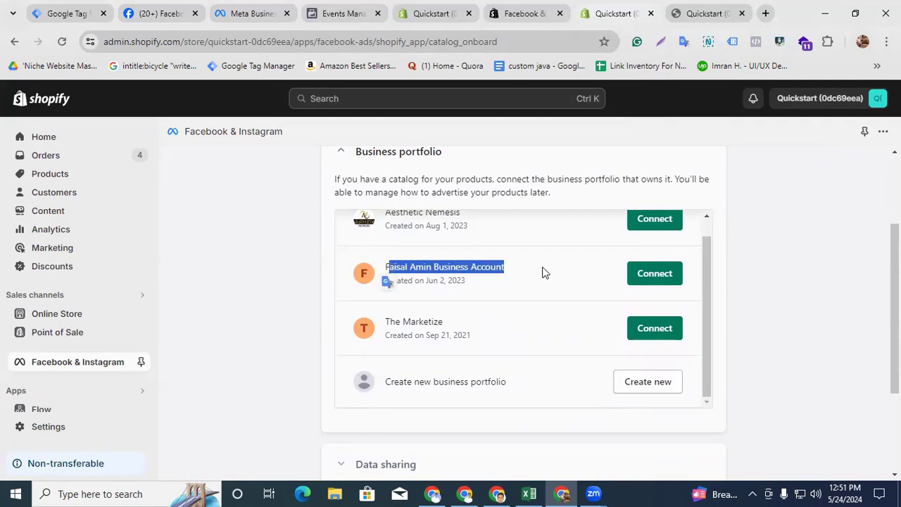
Connect the second business portfolio and save Enhanced data sharing.
left_click(648, 277)
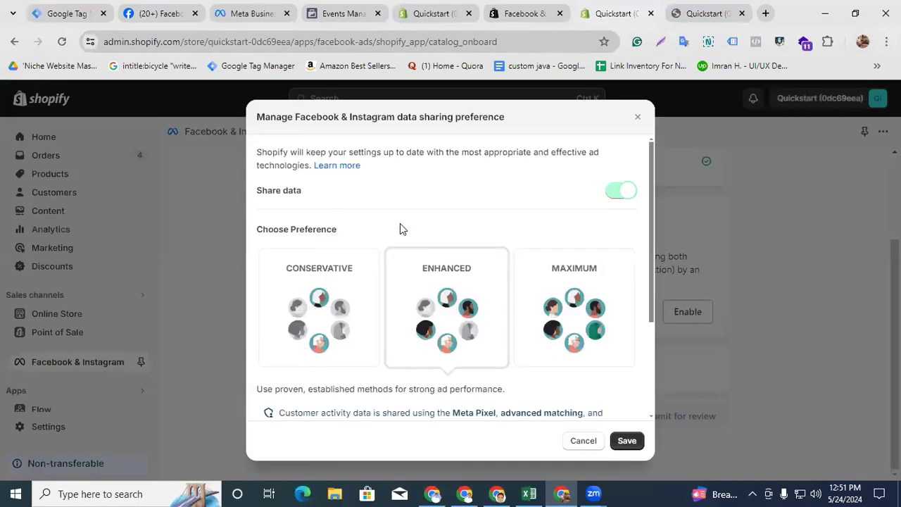
left_click(626, 442)
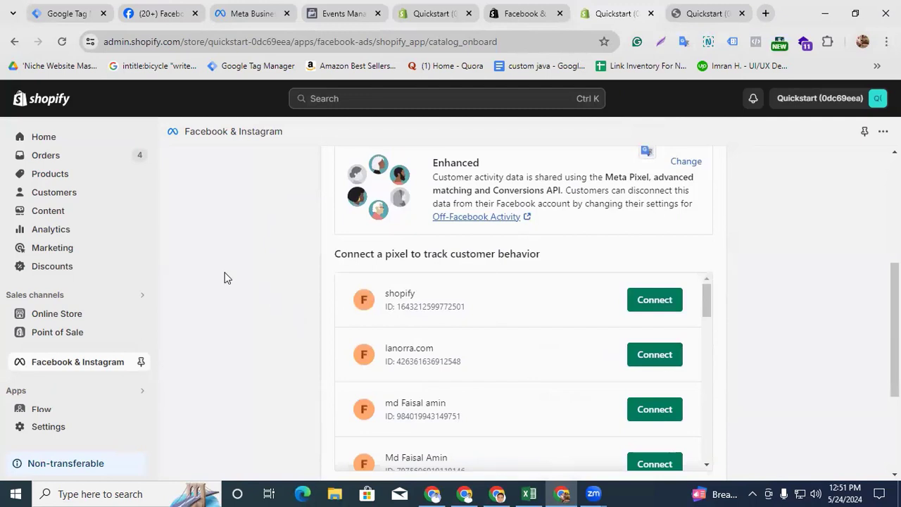
scroll(459, 299, "down", 2)
scroll(459, 298, "up", 2)
Connect the shopify pixel, accept the Product Catalog Terms, and submit the setup for review.
left_click(655, 308)
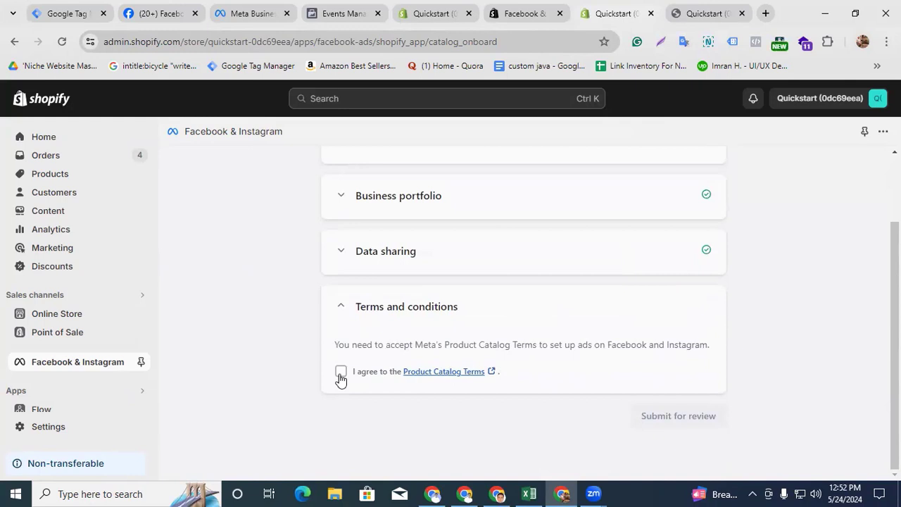
left_click(340, 373)
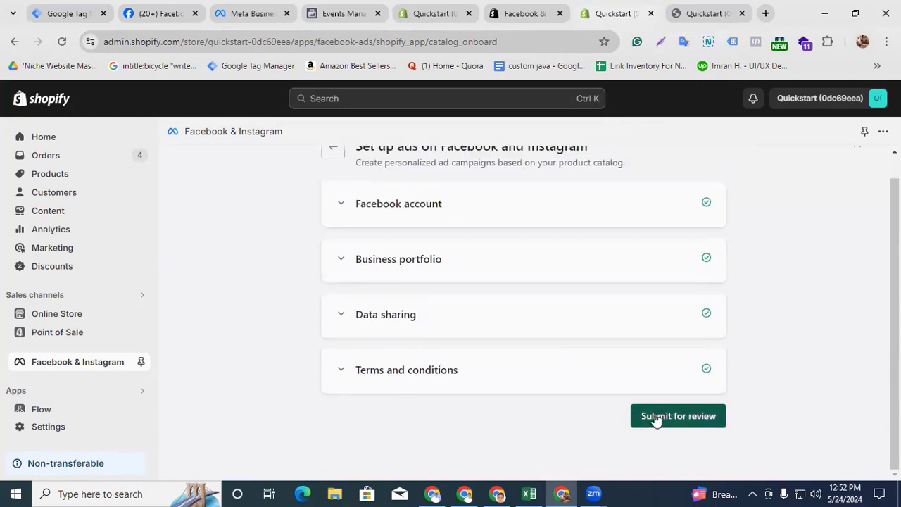
left_click(679, 416)
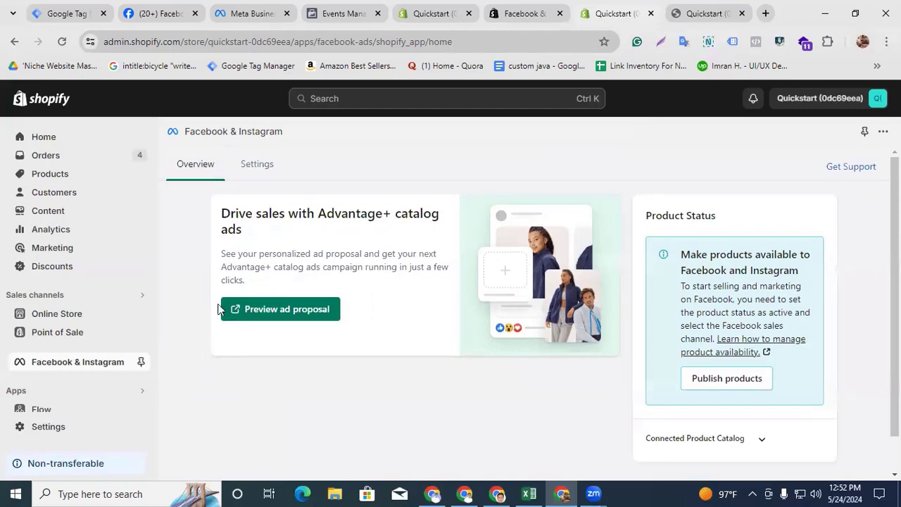
Check the channel Settings for Enhanced data sharing, the shopify pixel and a synced catalog.
left_click(258, 166)
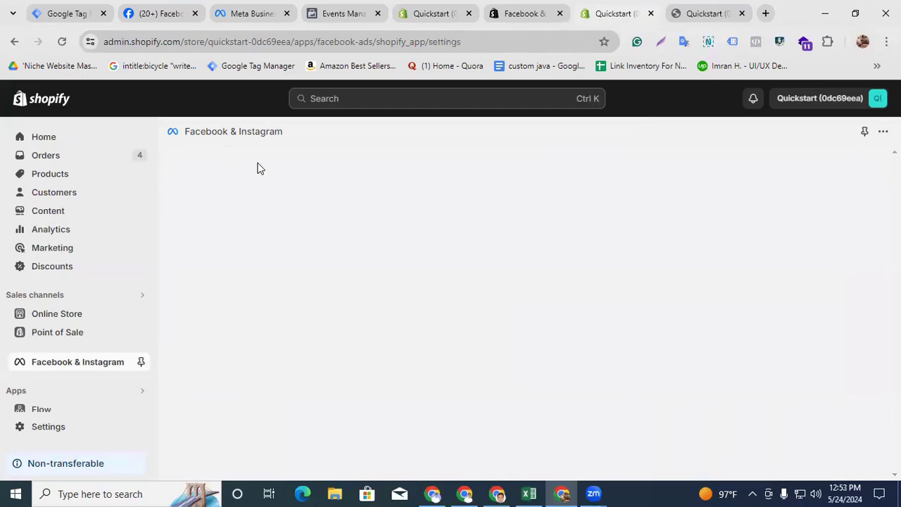
scroll(262, 286, "down", 1)
scroll(263, 291, "down", 3)
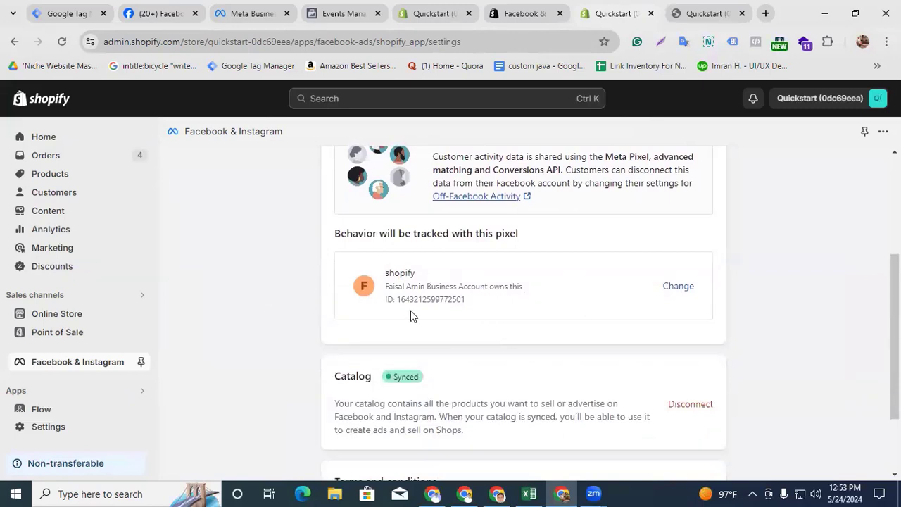
scroll(308, 306, "down", 2)
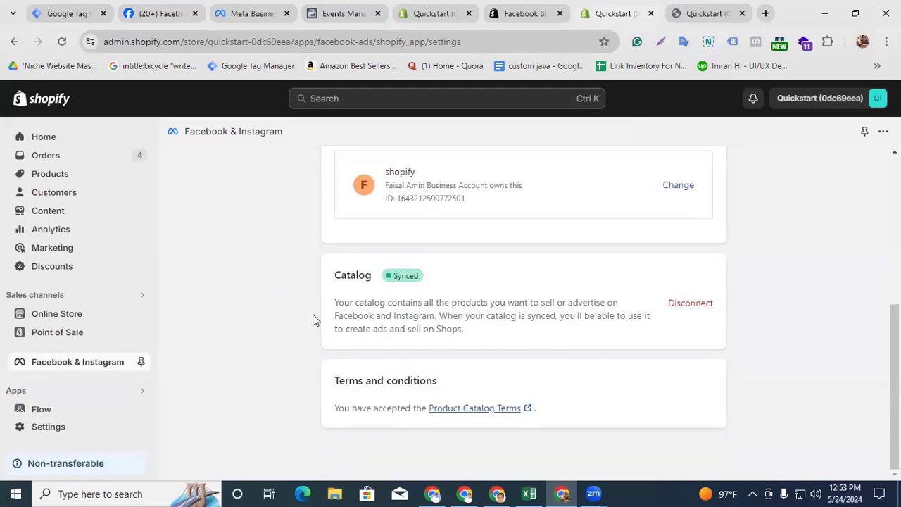
scroll(280, 369, "up", 6)
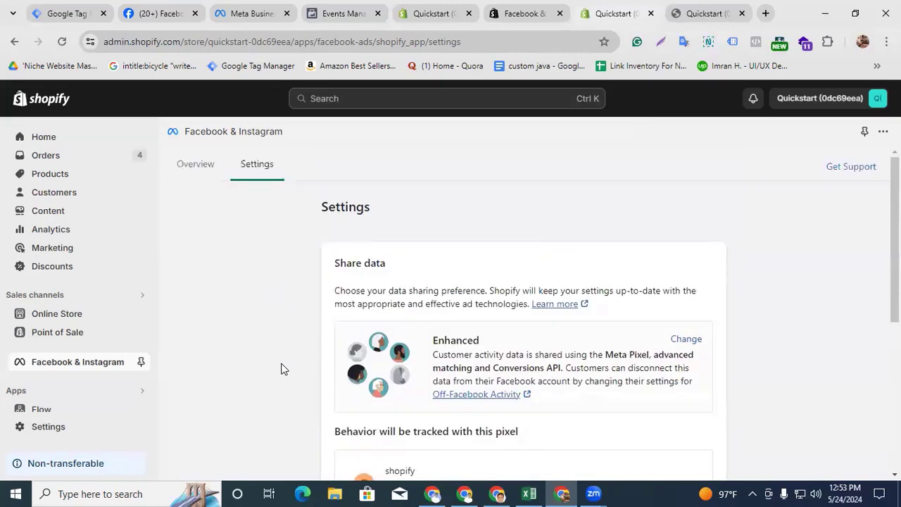
left_click(256, 17)
Open the Shopify Product Catalog in Meta Commerce Manager.
left_click(350, 10)
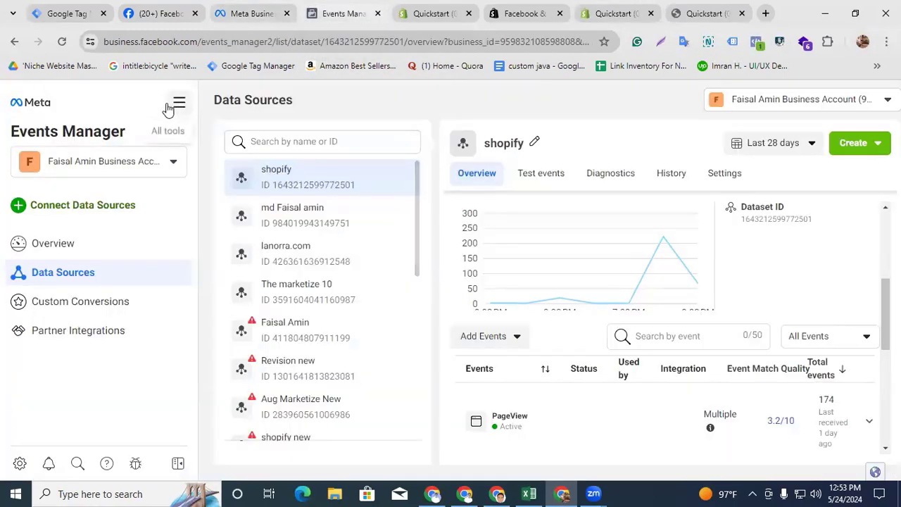
left_click(180, 105)
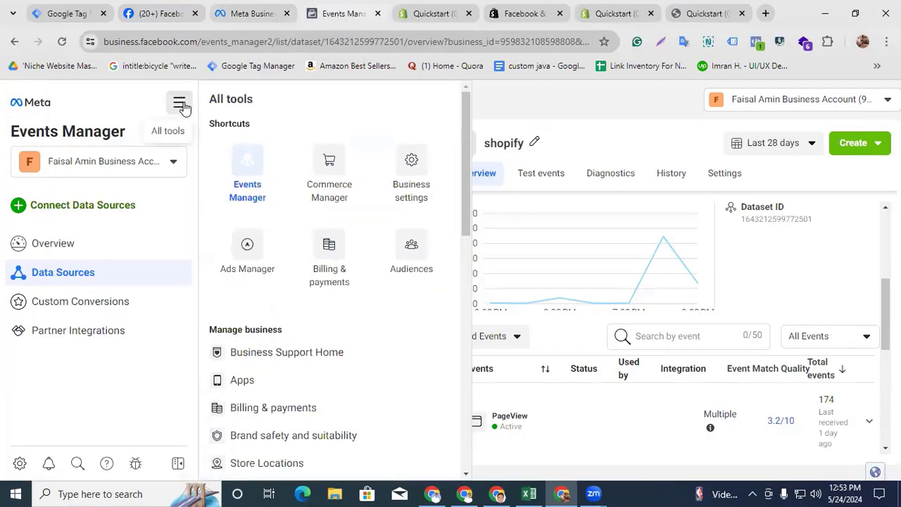
left_click(333, 197)
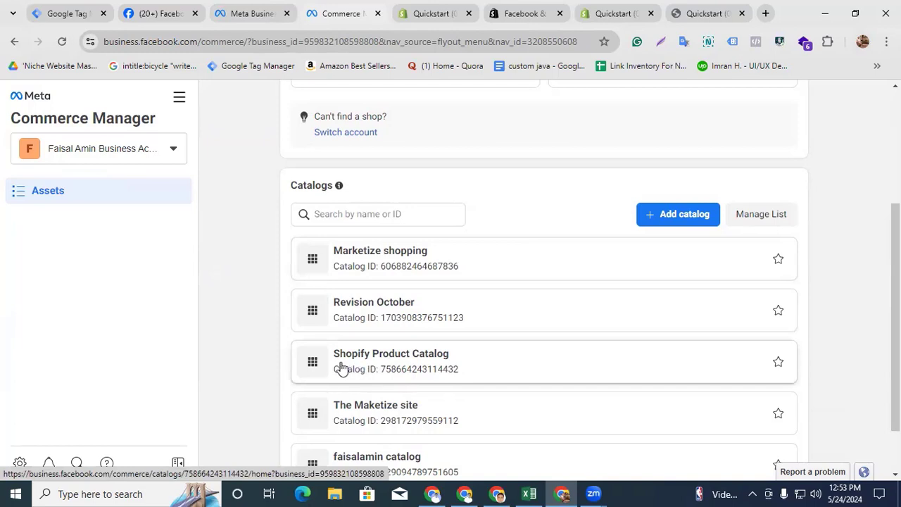
left_click(424, 369)
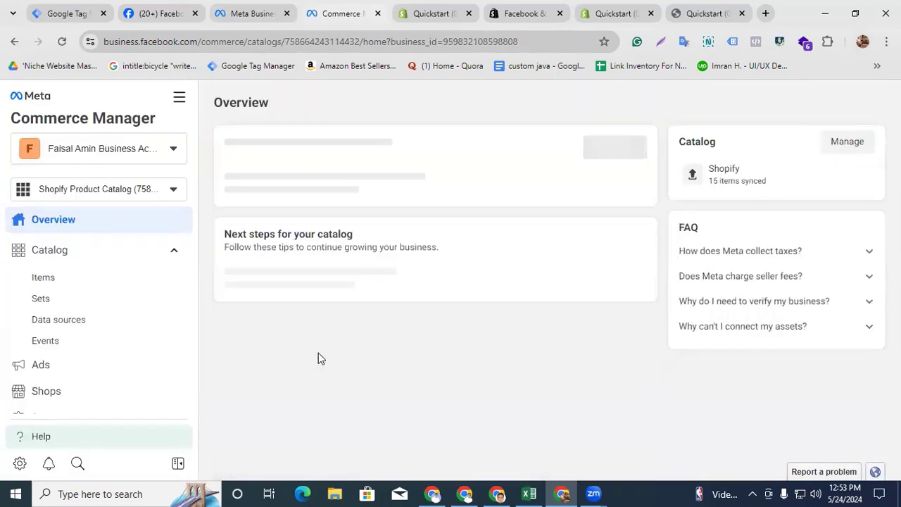
View the catalog's items with the status filter set to show all items.
left_click(44, 280)
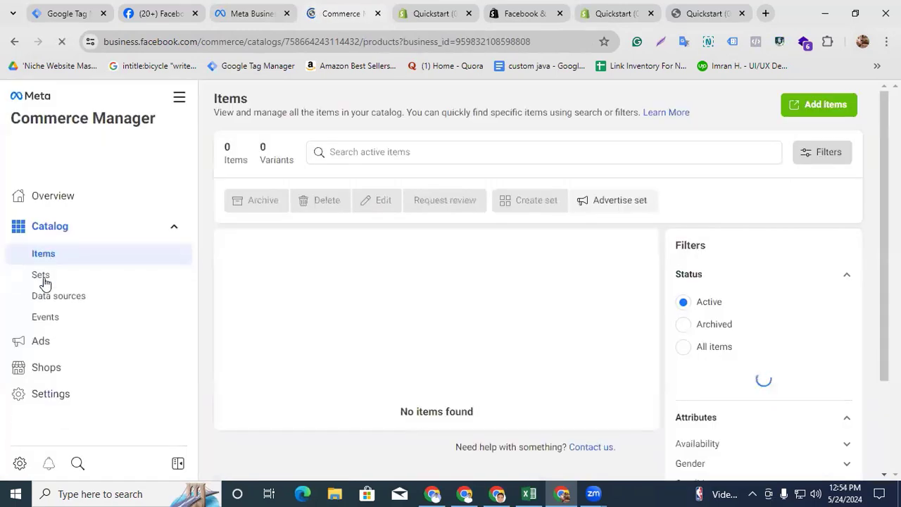
left_click(696, 352)
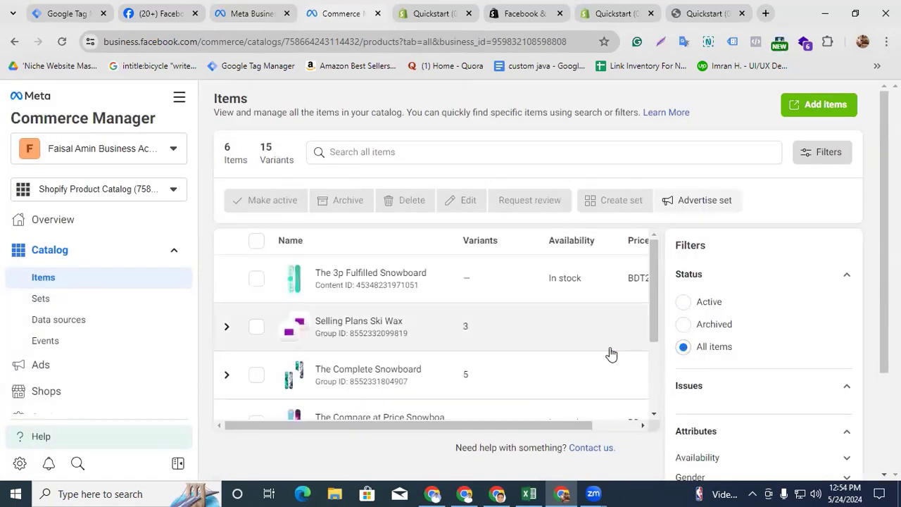
scroll(449, 361, "down", 3)
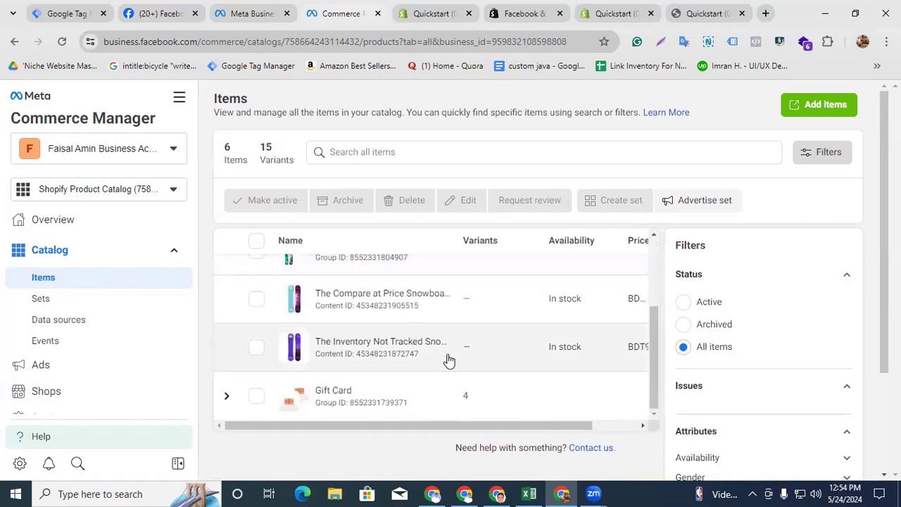
scroll(447, 360, "up", 3)
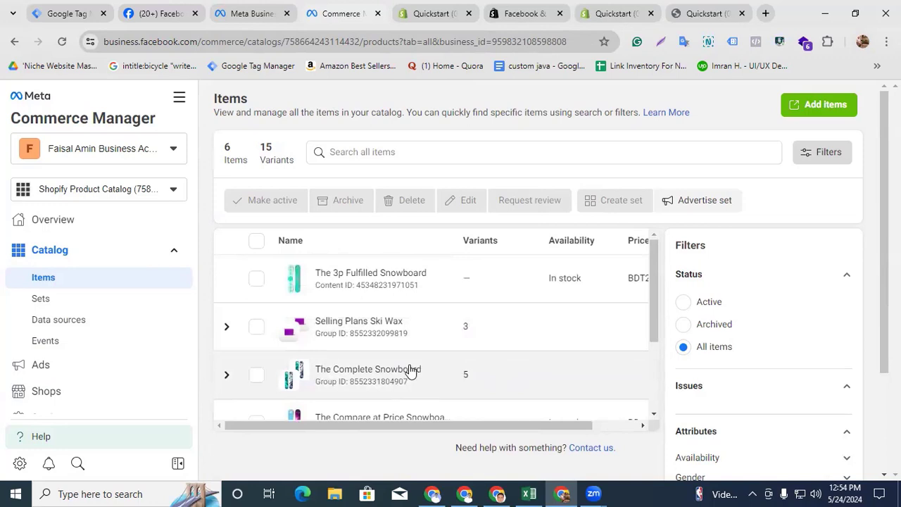
scroll(478, 330, "down", 3)
scroll(476, 328, "up", 1)
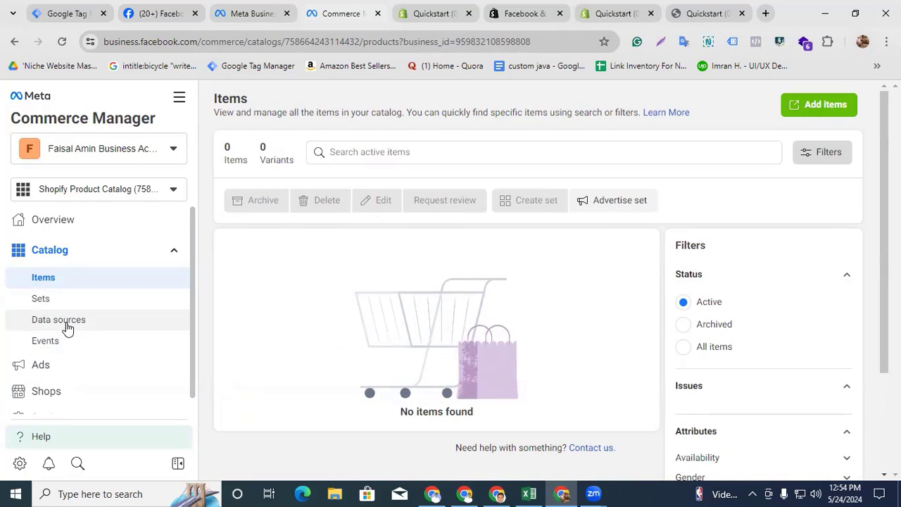
Show all items and open the Shopify data source's sync error report.
left_click(683, 347)
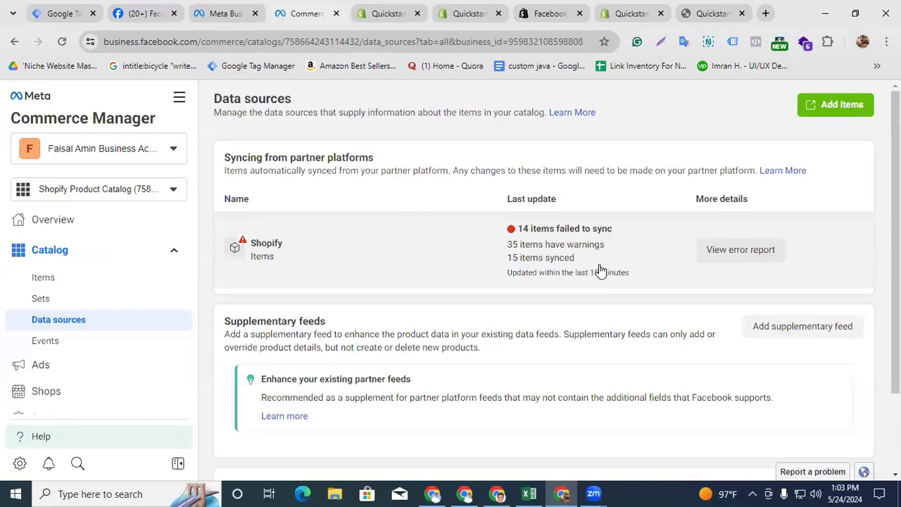
left_click(718, 254)
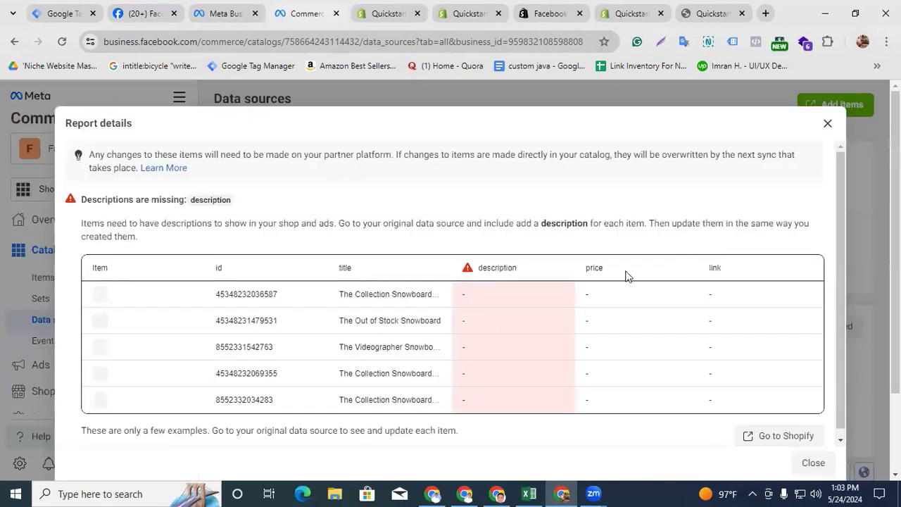
scroll(405, 331, "down", 1)
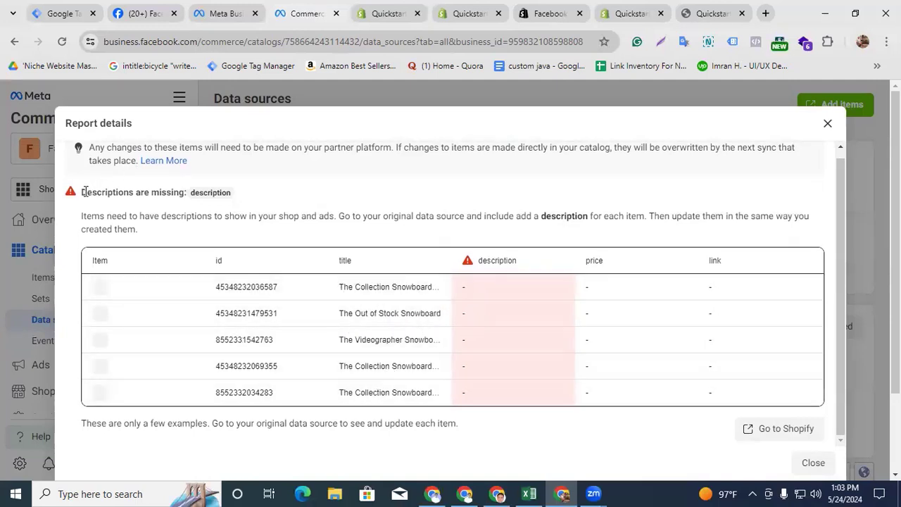
Note the missing descriptions warning and the first flagged product's title, then go to Shopify's Products list.
left_click_drag(81, 192, 148, 199)
left_click(457, 201)
left_click_drag(336, 290, 424, 290)
key("ctrl+c")
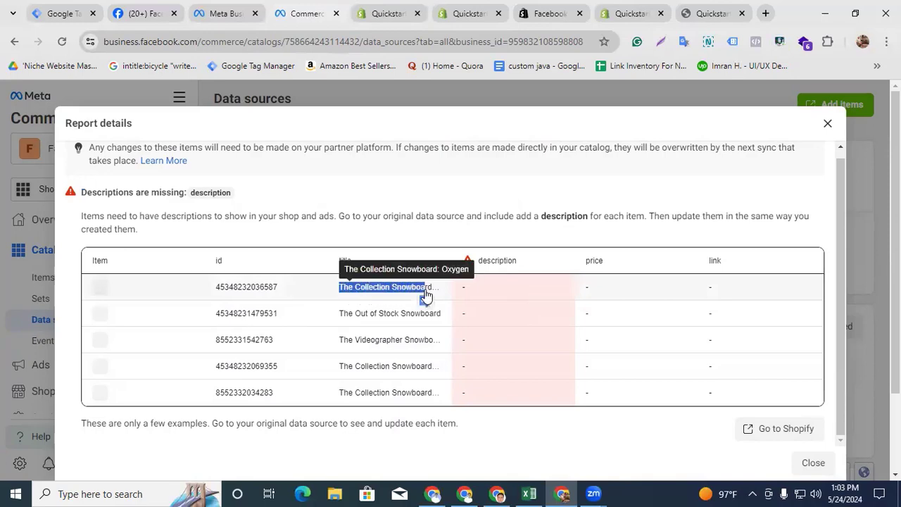
left_click(467, 13)
Search the products page for The Collection Snowboard and open the Hydrogen product.
left_click(387, 13)
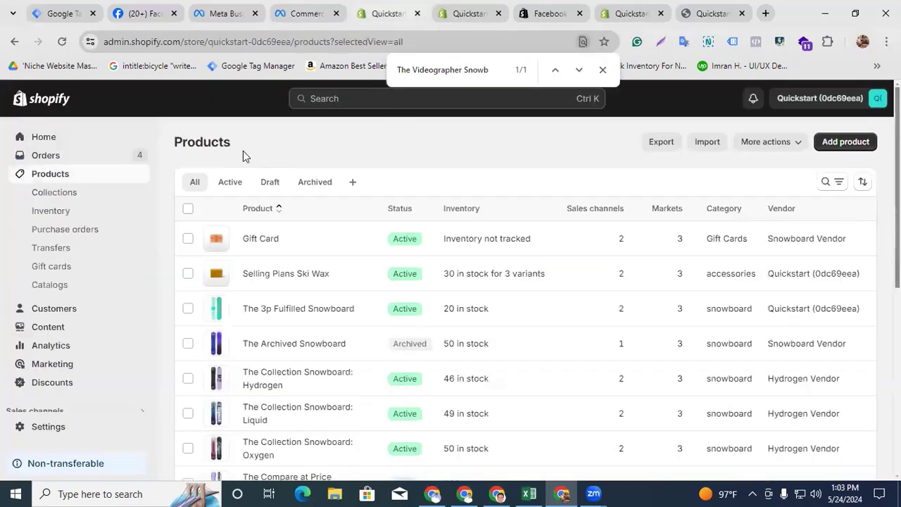
left_click_drag(486, 71, 384, 70)
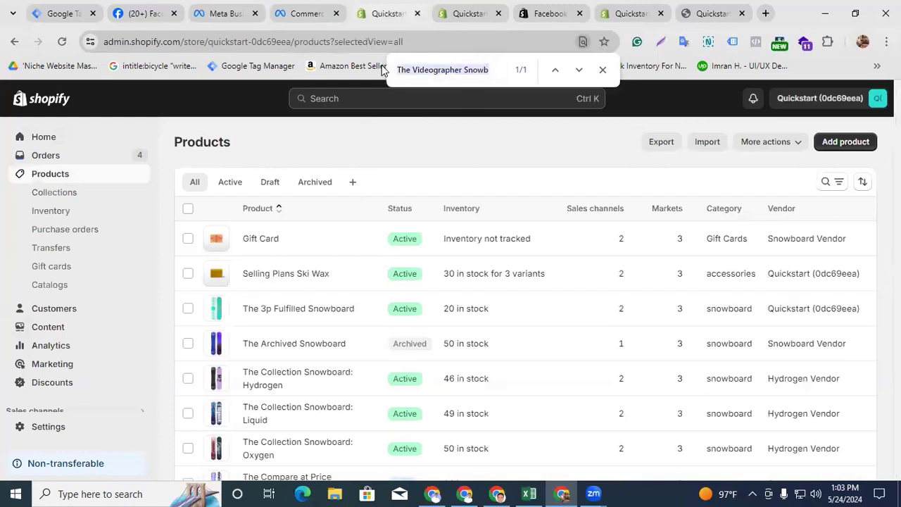
key("ctrl+v")
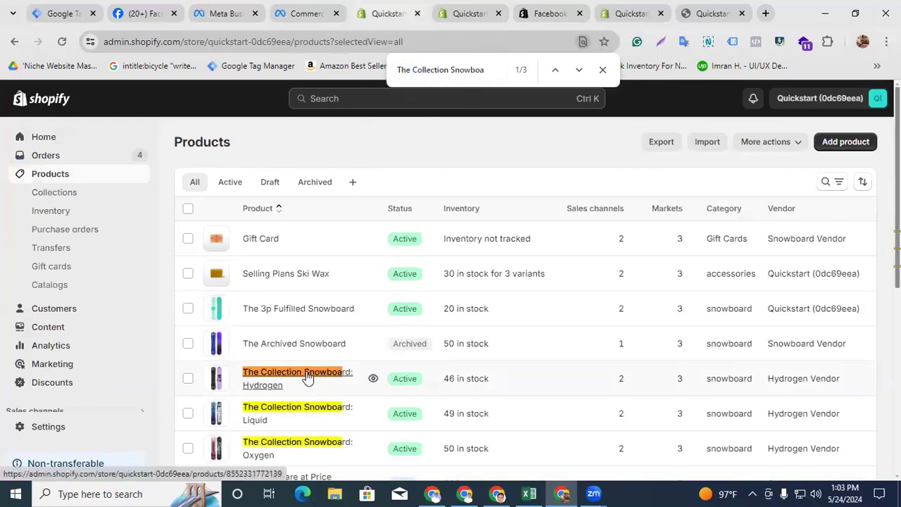
left_click(308, 377)
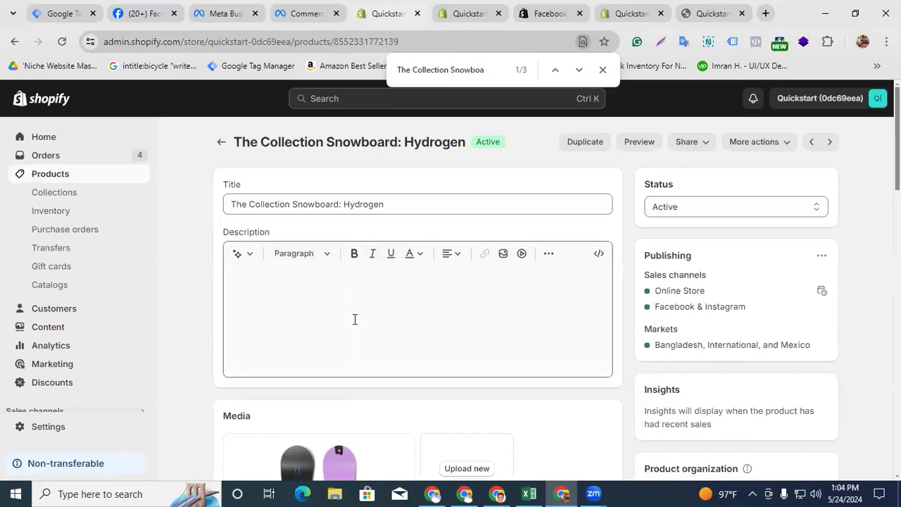
Copy the product title into its empty description and save the product.
left_click_drag(405, 203, 218, 205)
key("ctrl+c")
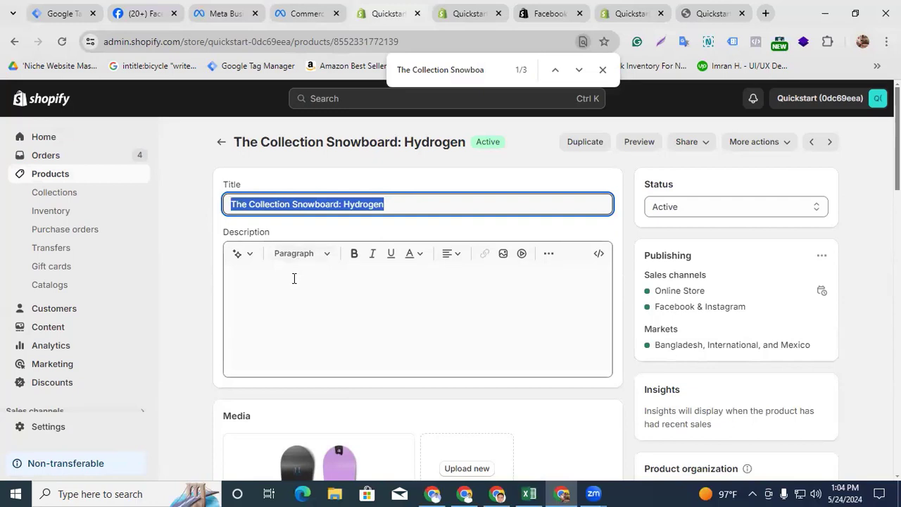
left_click(269, 312)
key("ctrl+v")
key("ctrl+v")
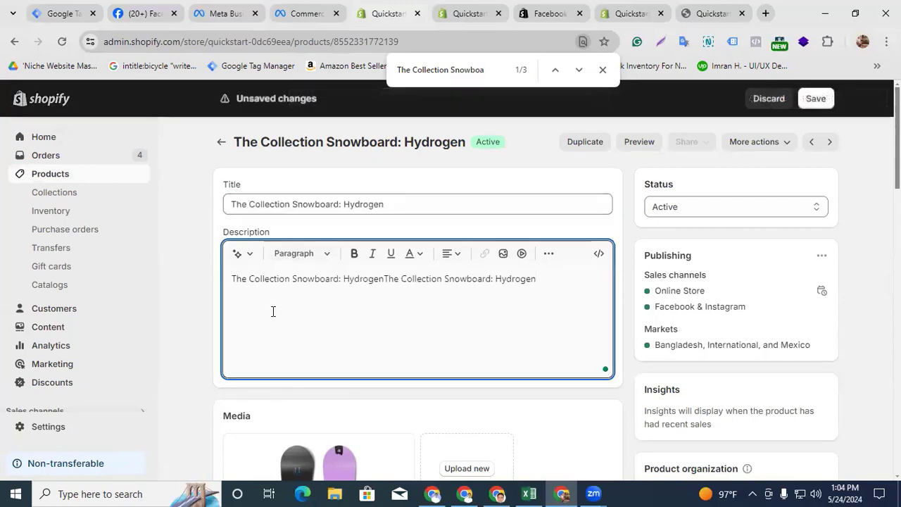
left_click(816, 99)
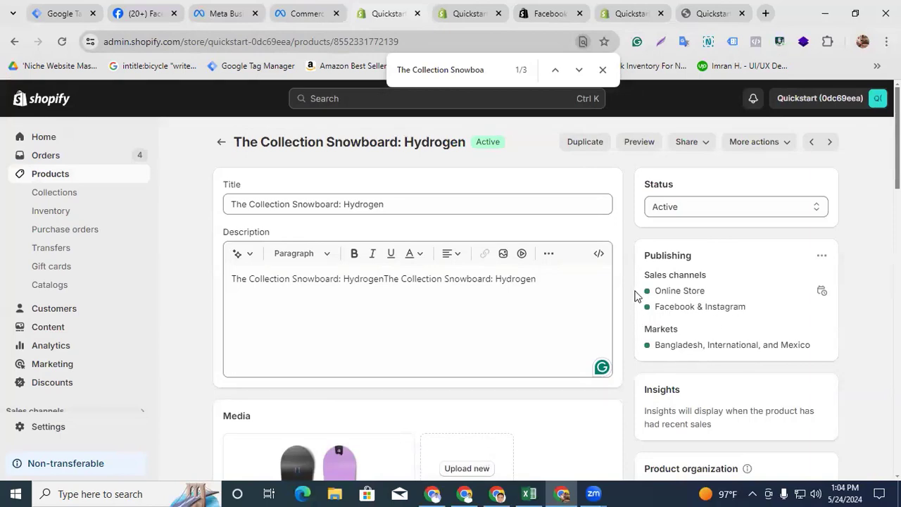
Review the Facebook & Instagram settings: Enhanced data sharing, the shopify pixel and the Synced catalog.
left_click(549, 13)
scroll(227, 312, "down", 3)
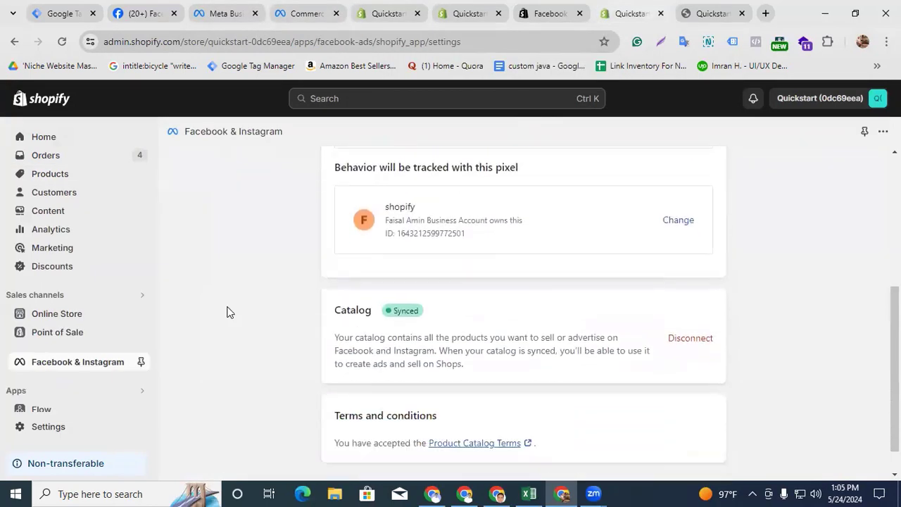
scroll(227, 312, "up", 1)
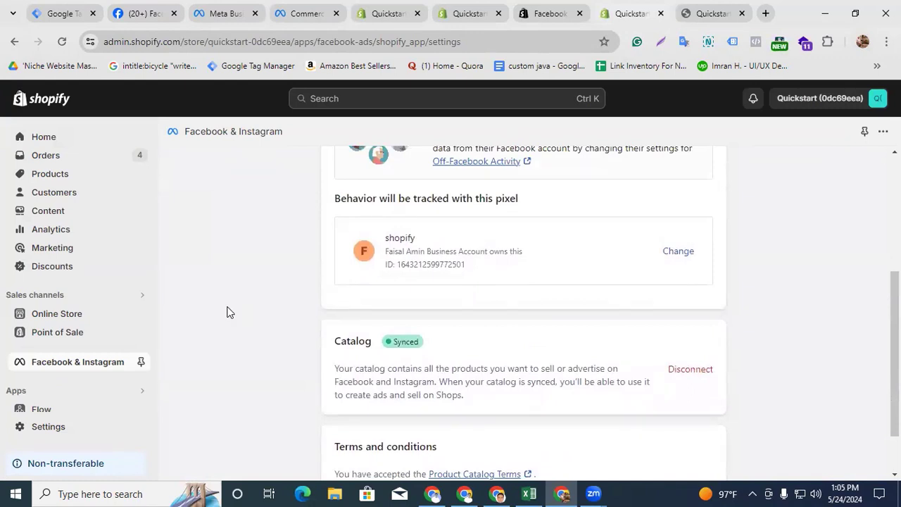
scroll(227, 311, "down", 1)
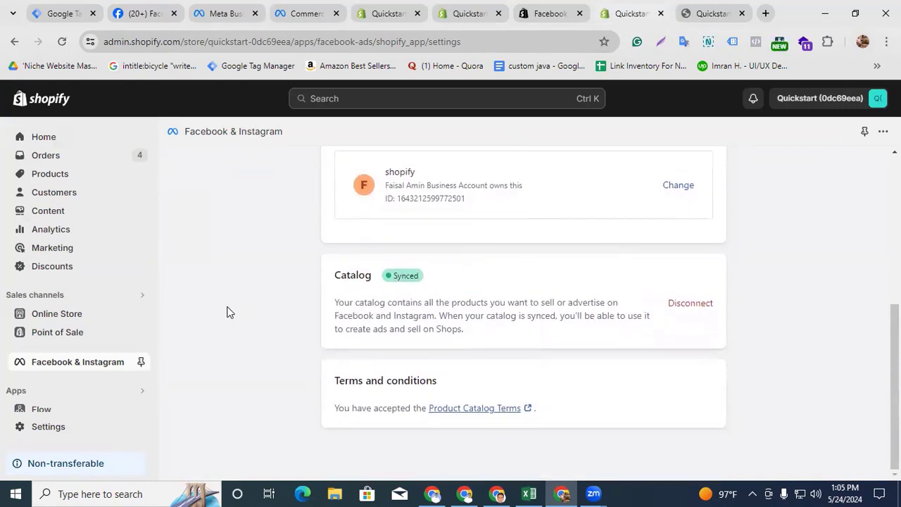
scroll(227, 312, "up", 3)
scroll(226, 312, "down", 3)
scroll(227, 312, "up", 1)
scroll(227, 312, "up", 2)
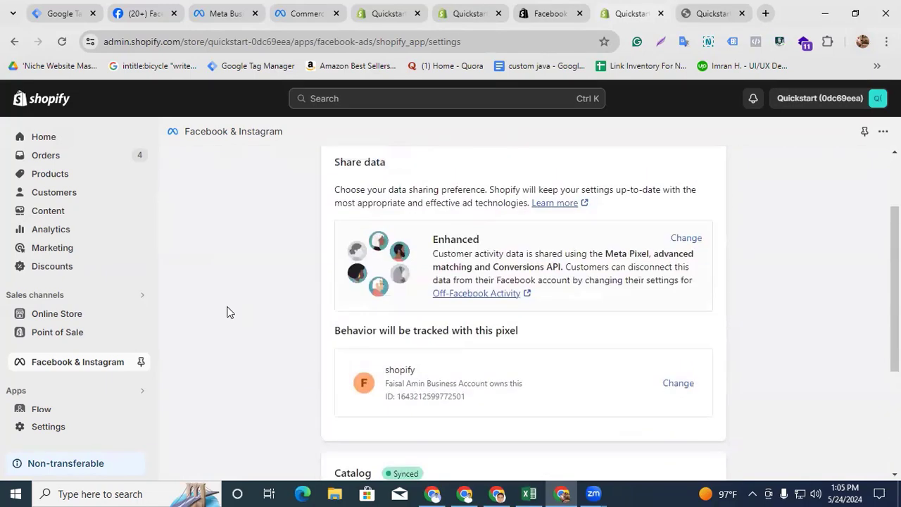